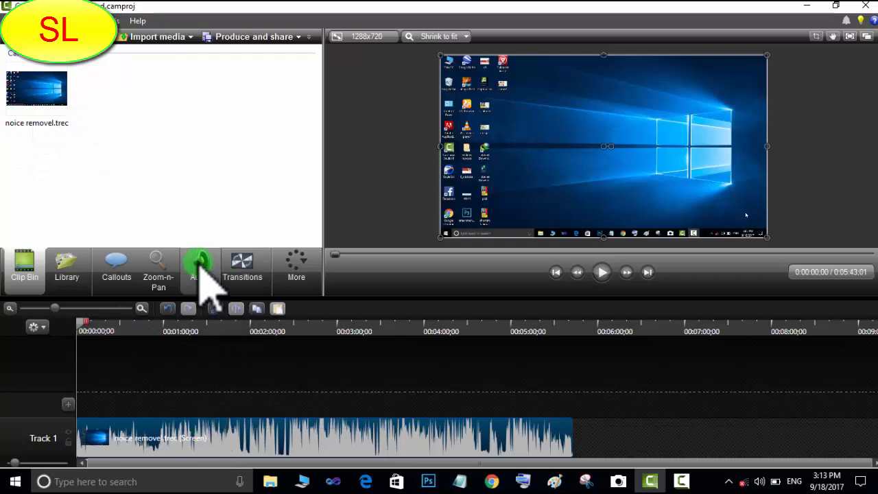
# Show the audio editing options and play the first 12 seconds of the Track 1 clip to hear its original volume.
pyautogui.click(200, 266)
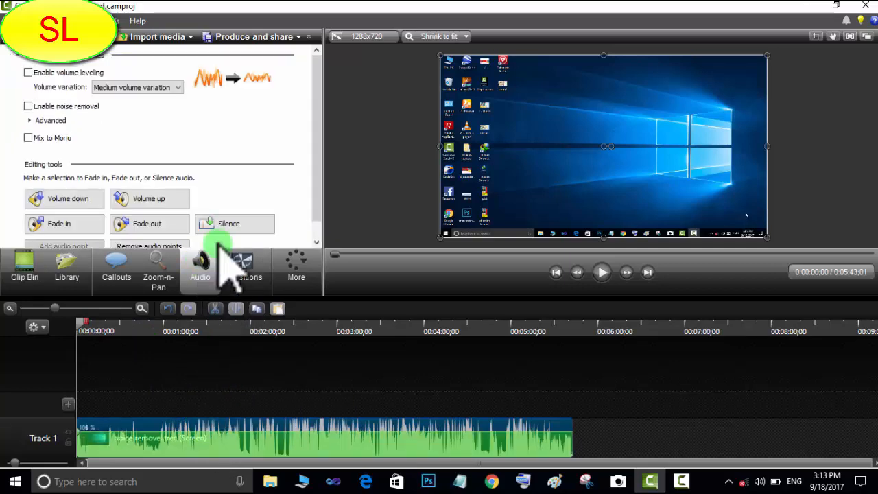
pyautogui.scroll(-1, 314, 194)
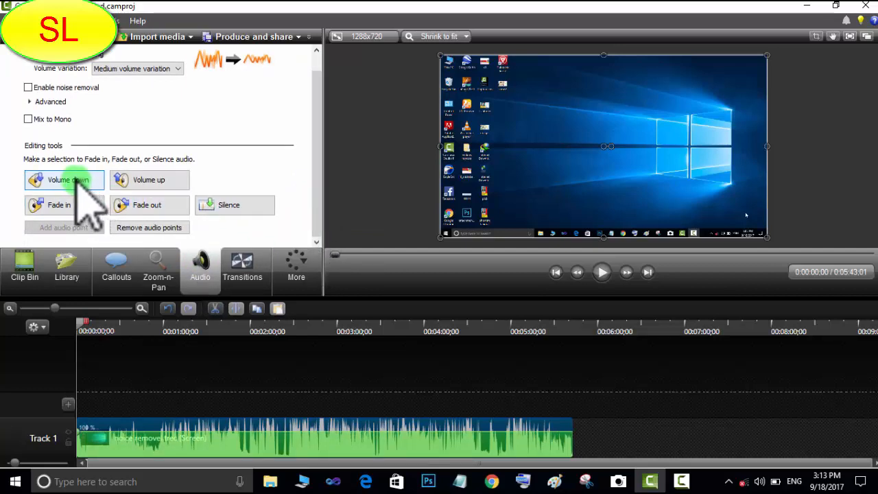
pyautogui.click(603, 274)
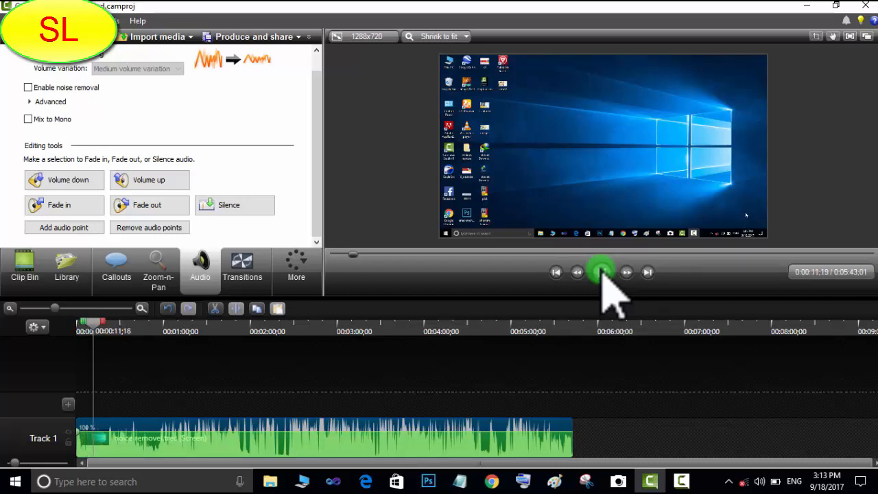
pyautogui.click(603, 273)
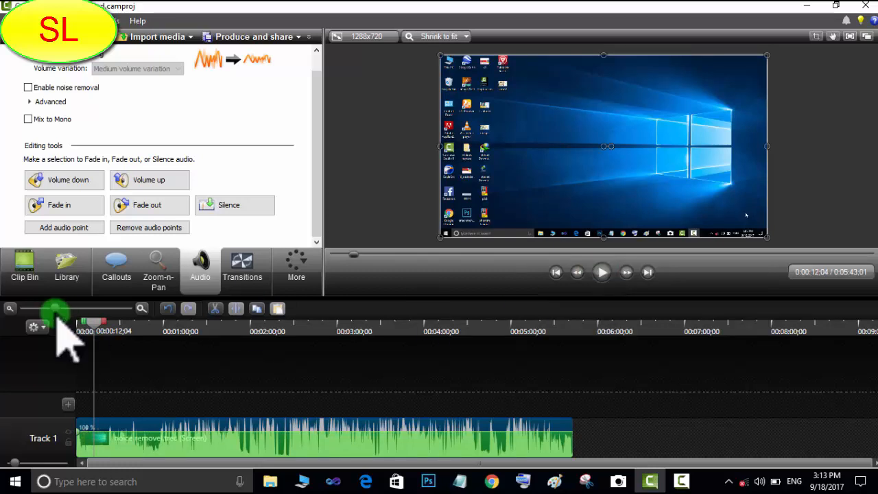
# Lower the Track 1 clip's volume repeatedly to a very faint level and play a few seconds to check it.
pyautogui.click(70, 178)
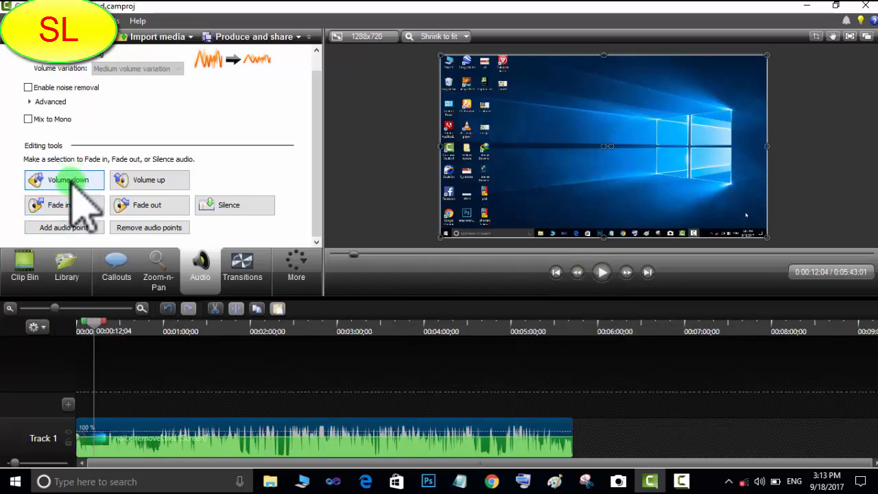
pyautogui.click(70, 180)
pyautogui.click(70, 180)
pyautogui.click(70, 180)
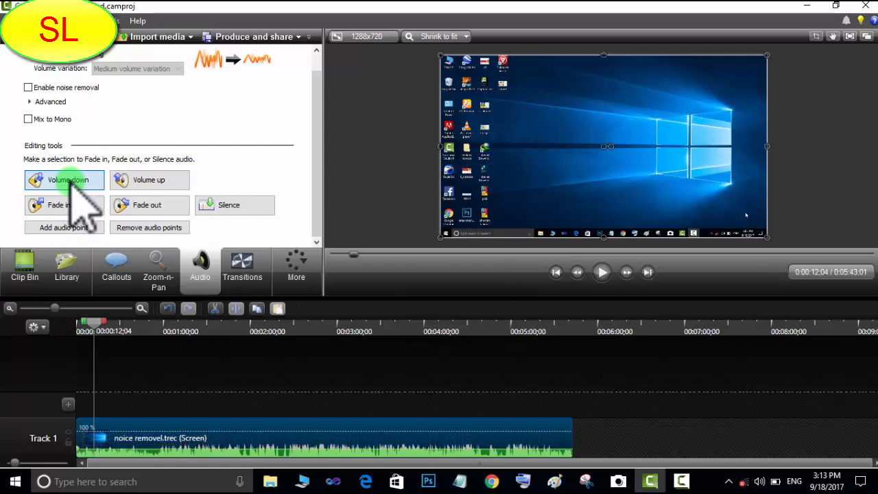
pyautogui.click(68, 179)
pyautogui.click(68, 180)
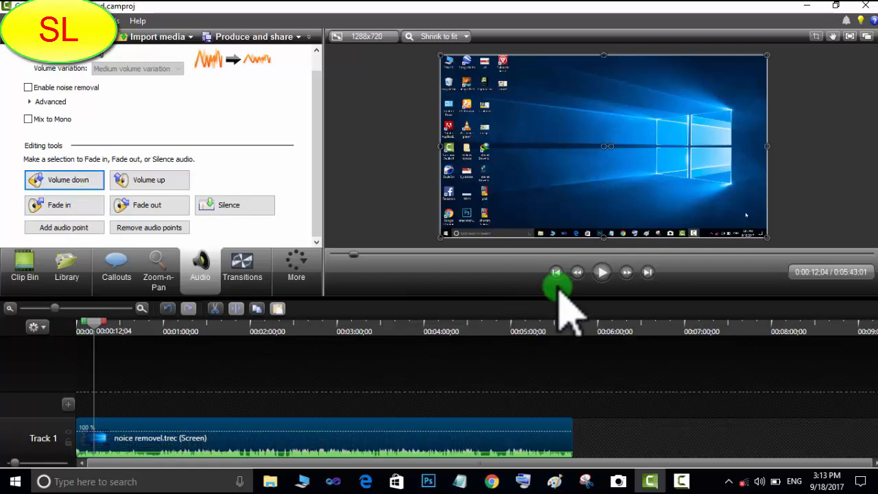
pyautogui.click(603, 274)
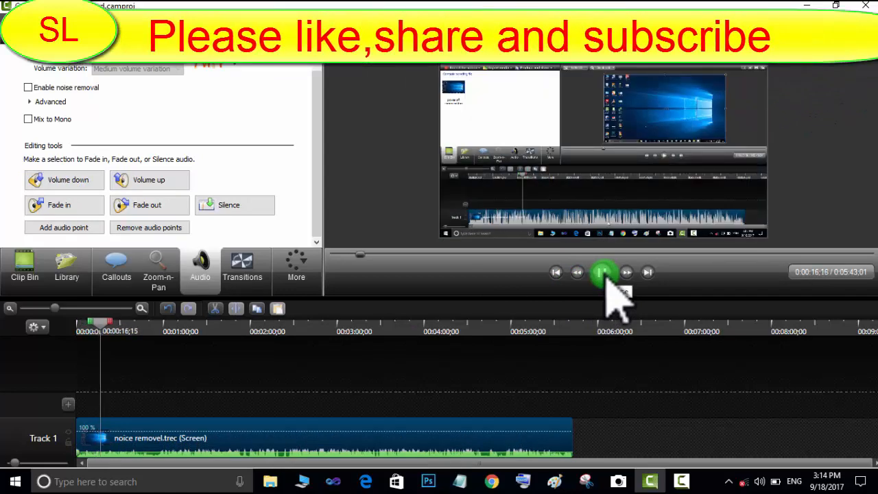
pyautogui.click(604, 276)
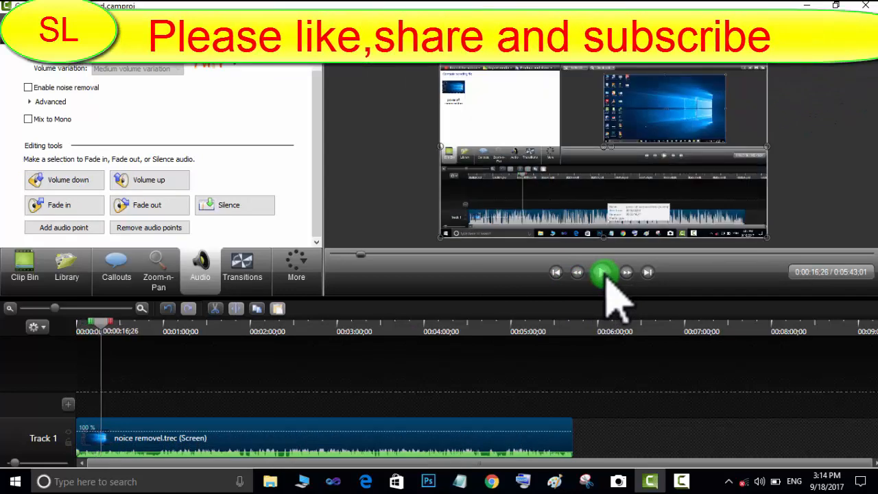
# Raise the Track 1 clip's volume repeatedly to well above its original level and play a few seconds to check it.
pyautogui.click(158, 175)
pyautogui.click(158, 175)
pyautogui.click(158, 175)
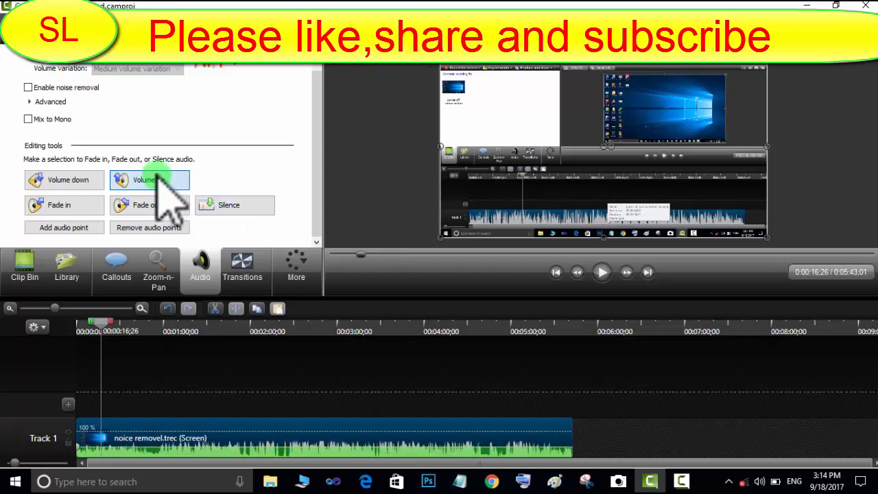
pyautogui.click(157, 175)
pyautogui.click(158, 175)
pyautogui.click(158, 176)
pyautogui.click(158, 176)
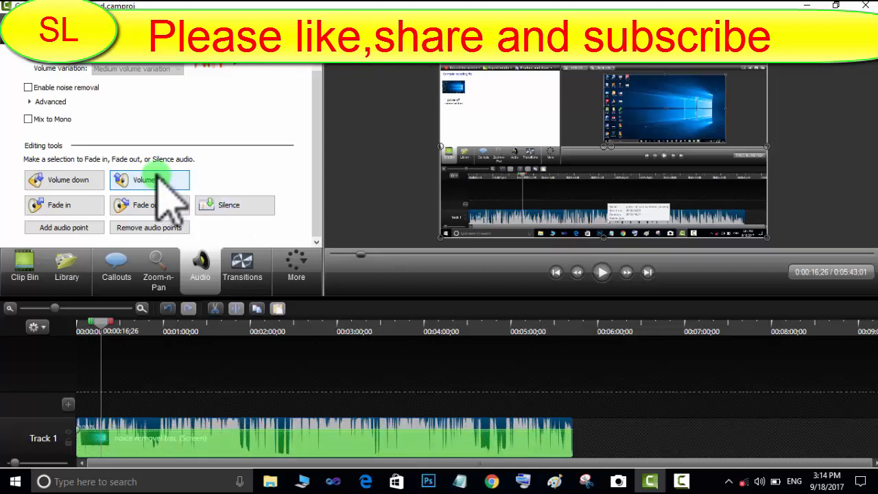
pyautogui.click(158, 175)
pyautogui.click(158, 175)
pyautogui.click(159, 176)
pyautogui.click(159, 175)
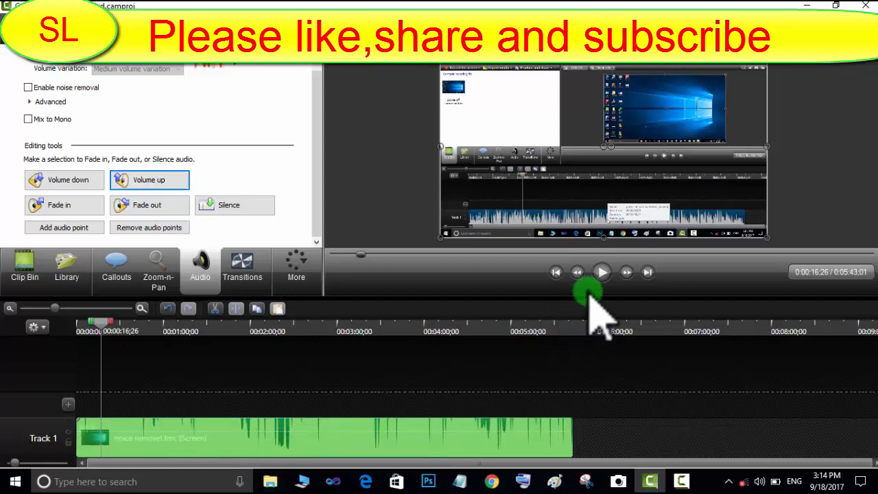
pyautogui.click(603, 276)
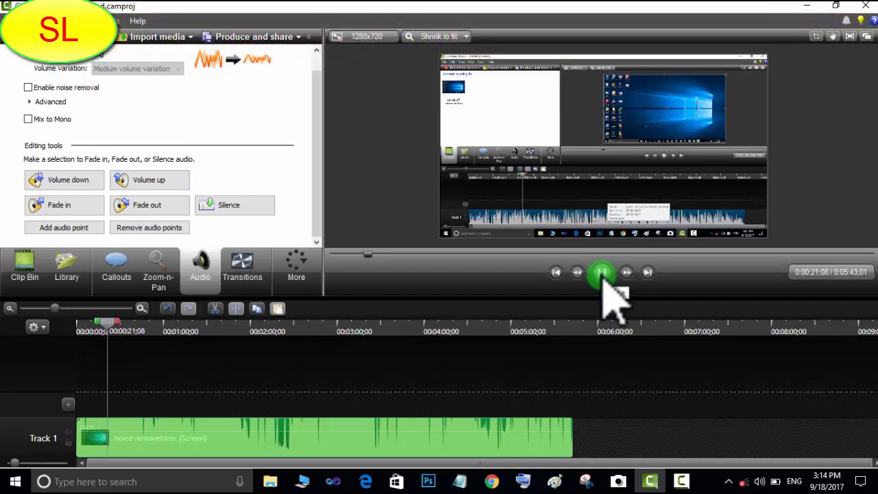
pyautogui.click(602, 274)
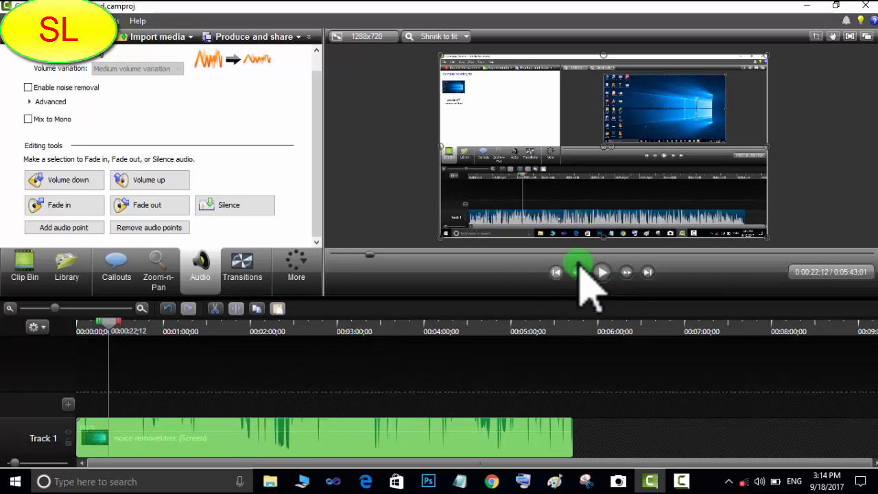
# Apply a fade-in to the Track 1 clip and play about four seconds from the start of the timeline.
pyautogui.click(67, 208)
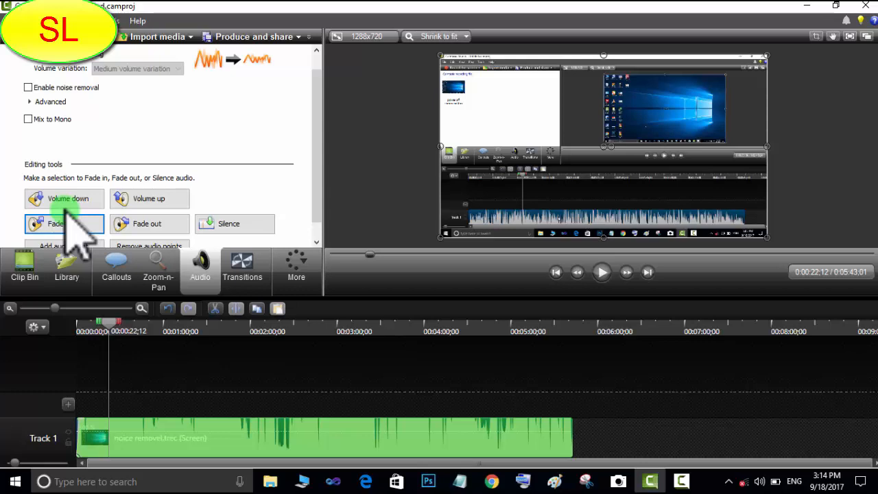
pyautogui.moveTo(99, 321); pyautogui.dragTo(77, 322)
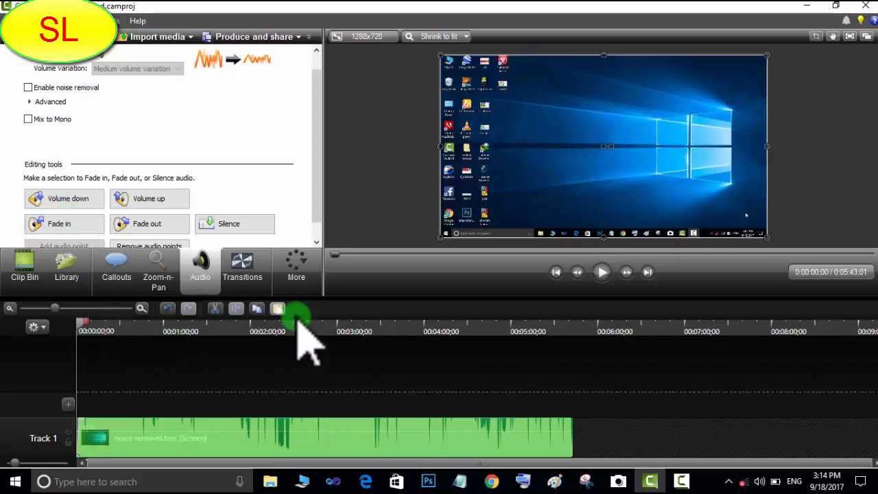
pyautogui.click(602, 271)
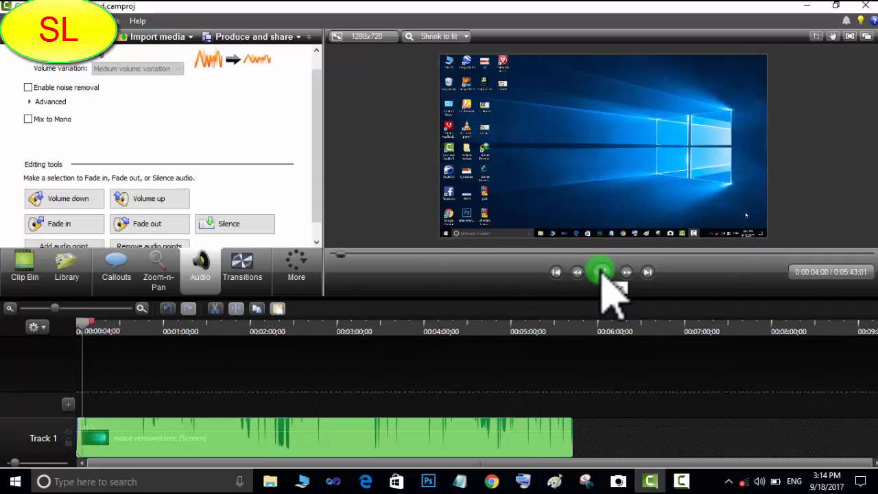
pyautogui.click(601, 271)
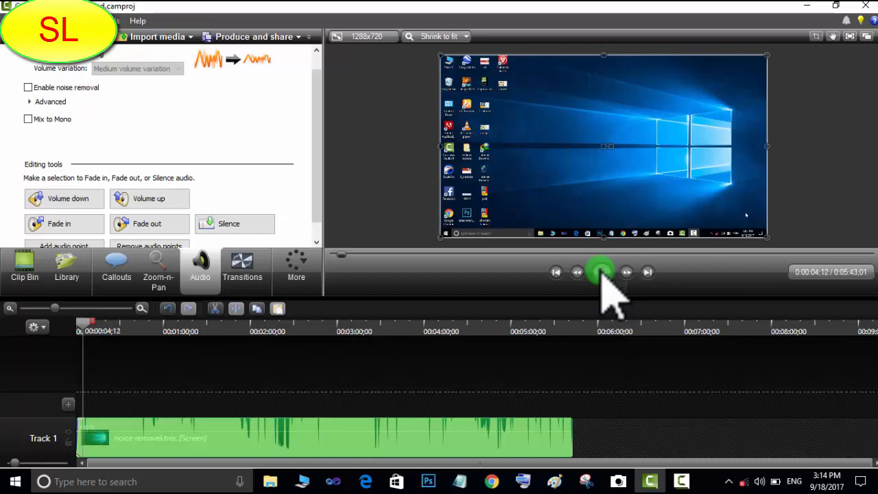
# Apply a fade-out to the Track 1 clip and play its ending from about 5:37.
pyautogui.click(152, 230)
pyautogui.click(96, 406)
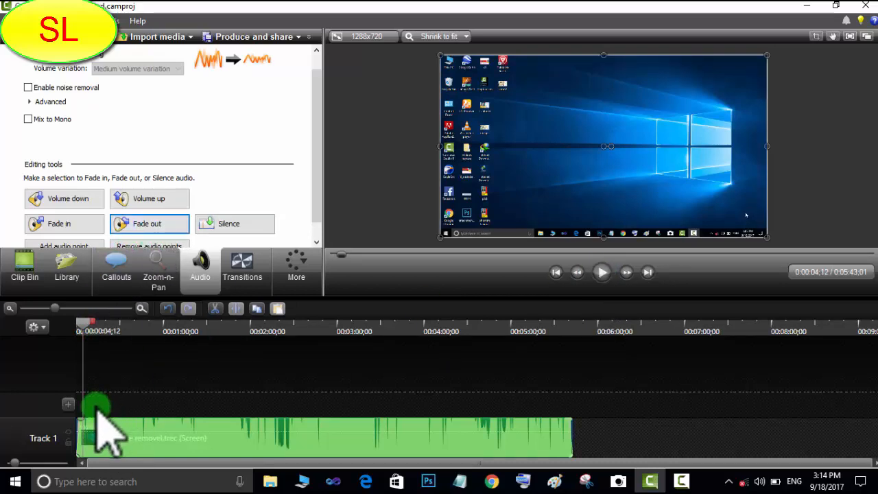
pyautogui.moveTo(84, 326); pyautogui.dragTo(566, 322)
pyautogui.click(130, 219)
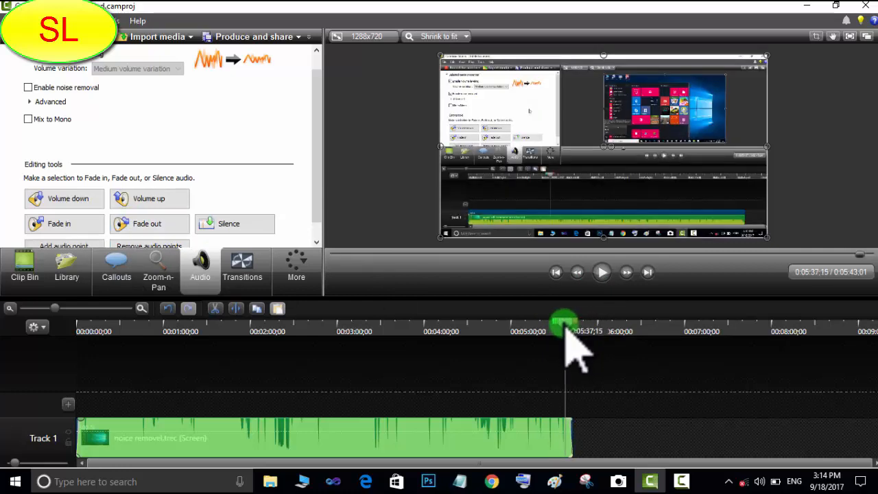
pyautogui.click(600, 275)
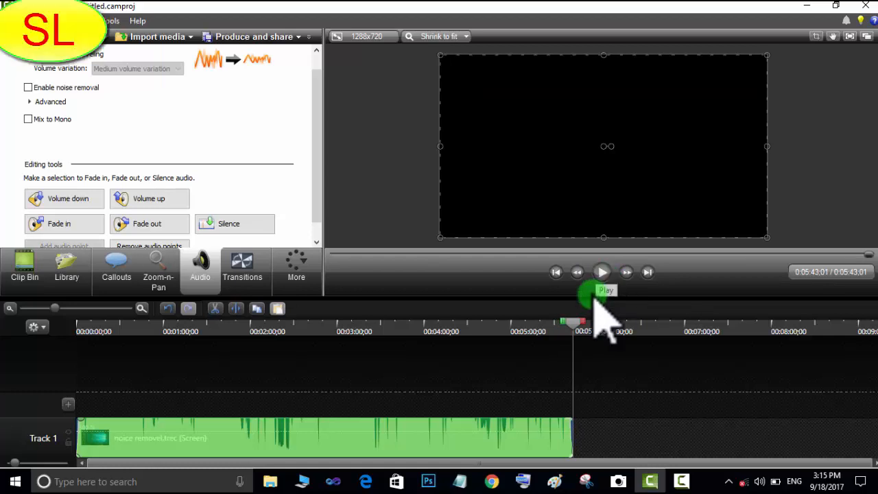
# Silence the whole Track 1 clip and play it from about 13 seconds to check the result.
pyautogui.moveTo(573, 322); pyautogui.dragTo(141, 312)
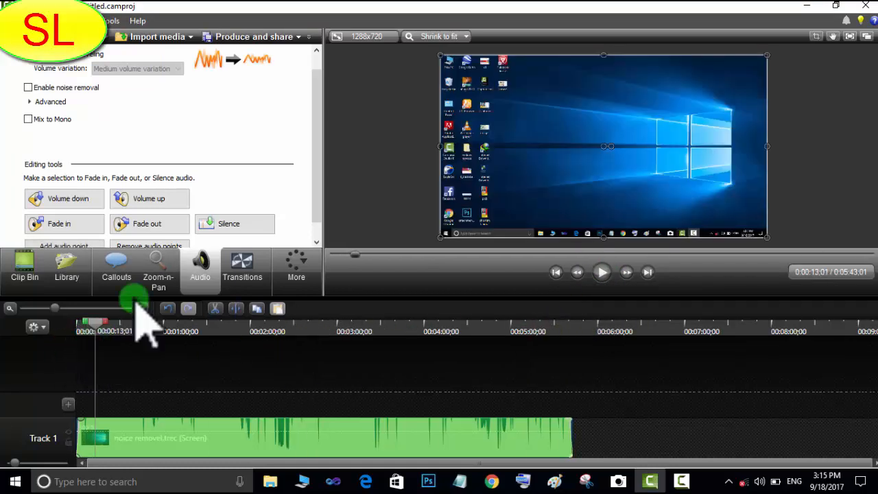
pyautogui.moveTo(316, 165); pyautogui.dragTo(316, 183)
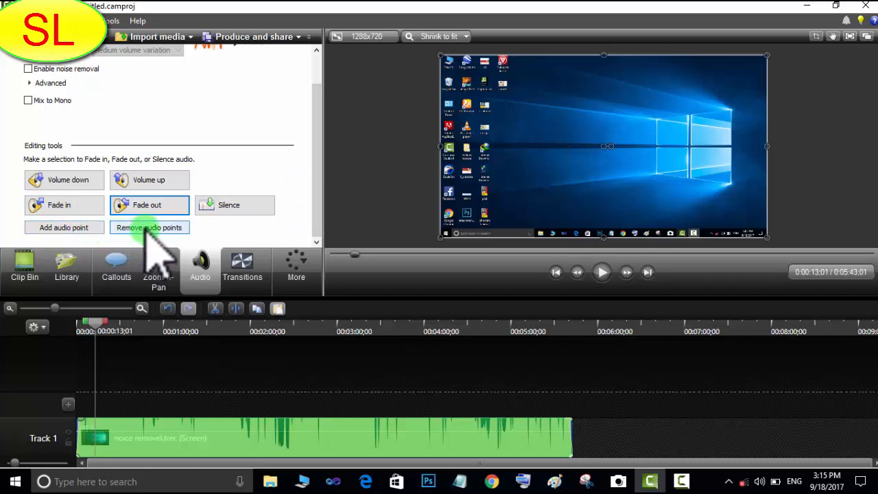
pyautogui.click(229, 204)
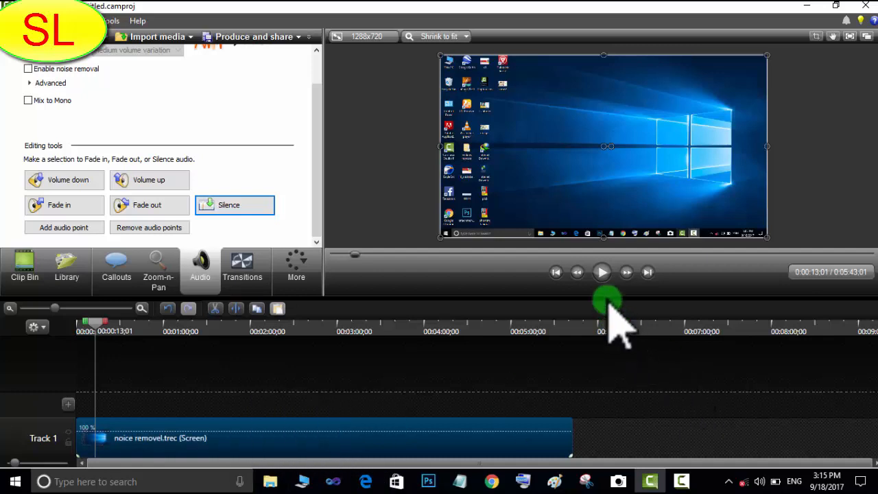
pyautogui.click(600, 277)
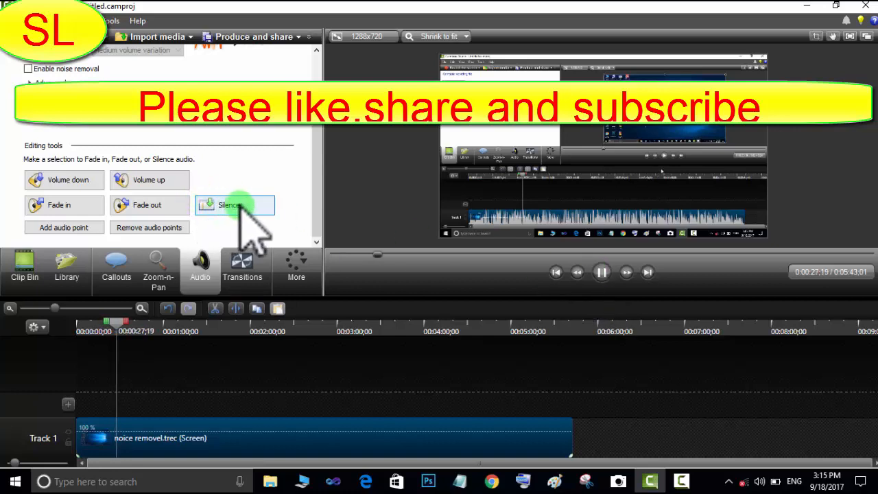
pyautogui.click(265, 205)
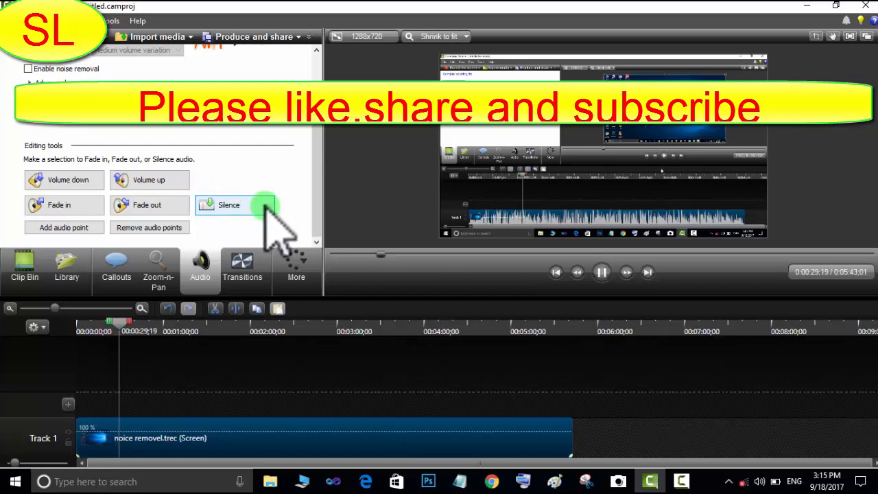
# Raise the silenced clip's volume repeatedly back to about 100% and play a moment of it to check.
pyautogui.click(169, 180)
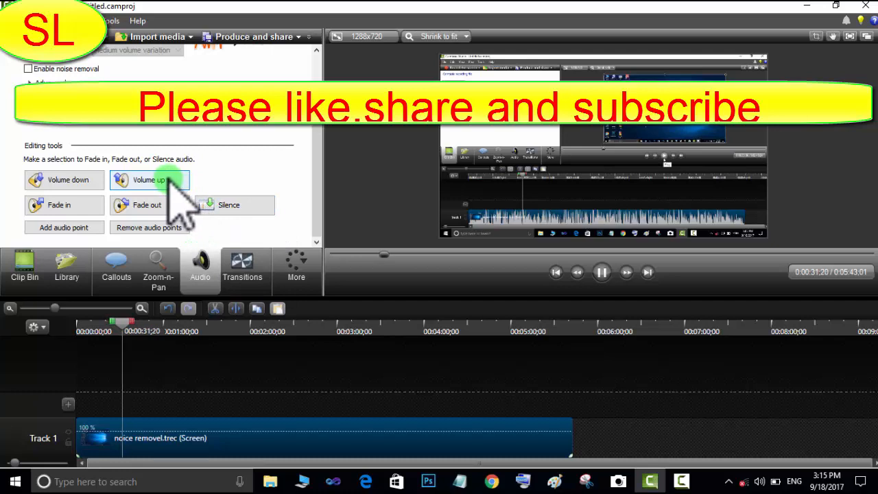
pyautogui.click(170, 179)
pyautogui.click(170, 179)
pyautogui.click(169, 180)
pyautogui.click(170, 179)
pyautogui.click(170, 180)
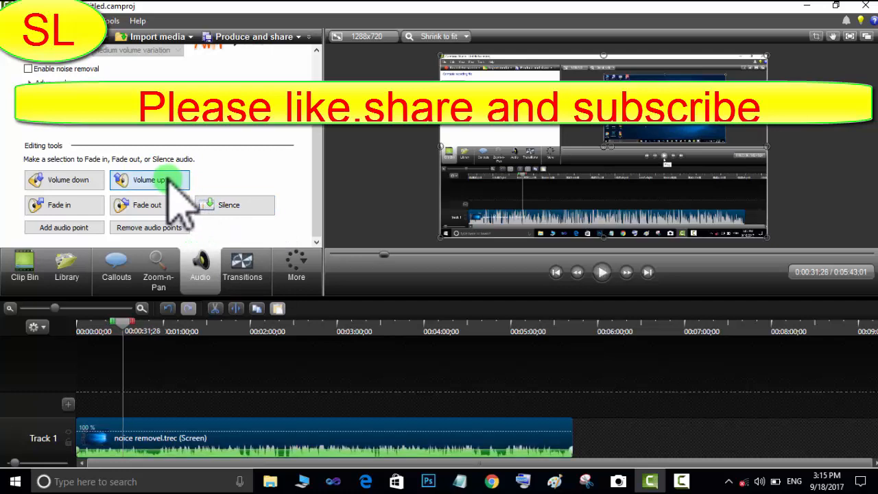
pyautogui.click(170, 180)
pyautogui.click(170, 180)
pyautogui.click(170, 180)
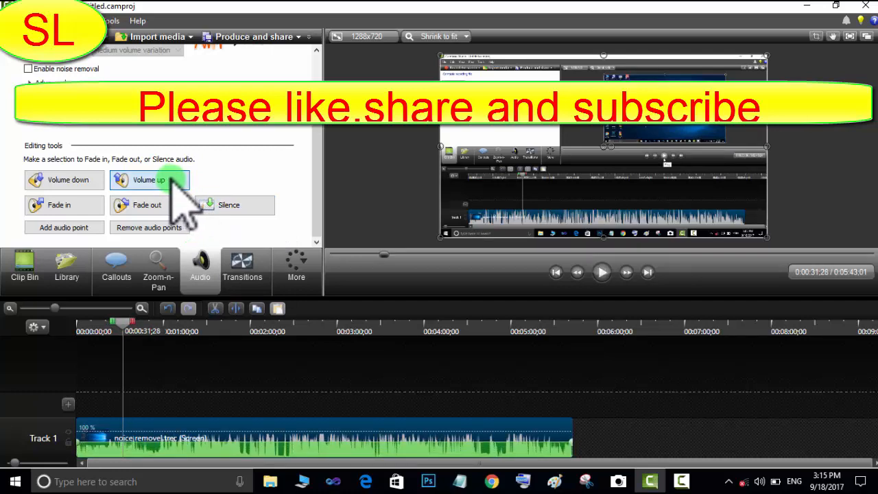
pyautogui.click(170, 180)
pyautogui.click(170, 180)
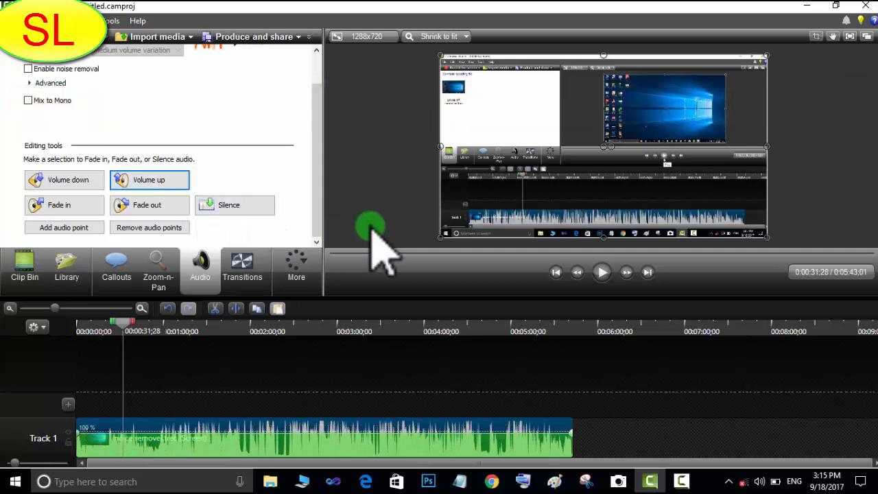
pyautogui.click(604, 273)
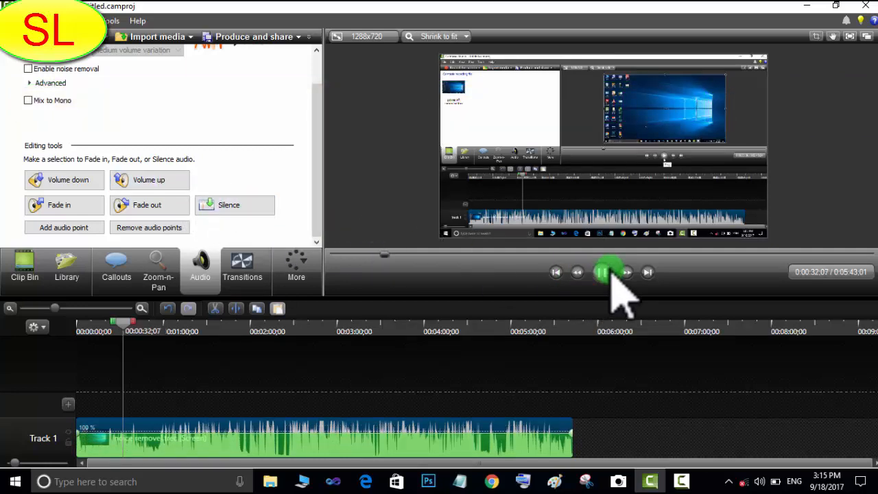
pyautogui.click(603, 273)
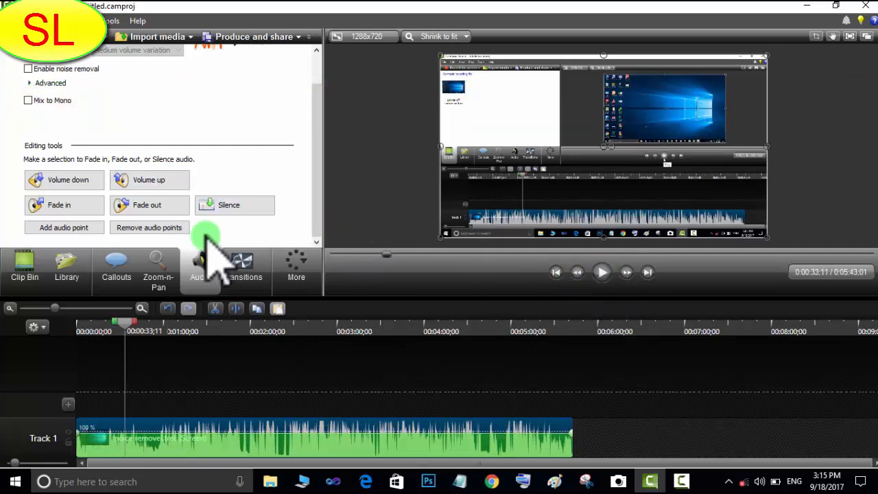
# Add an audio point to the clip at about 33 seconds and lower the volume at that point.
pyautogui.click(88, 227)
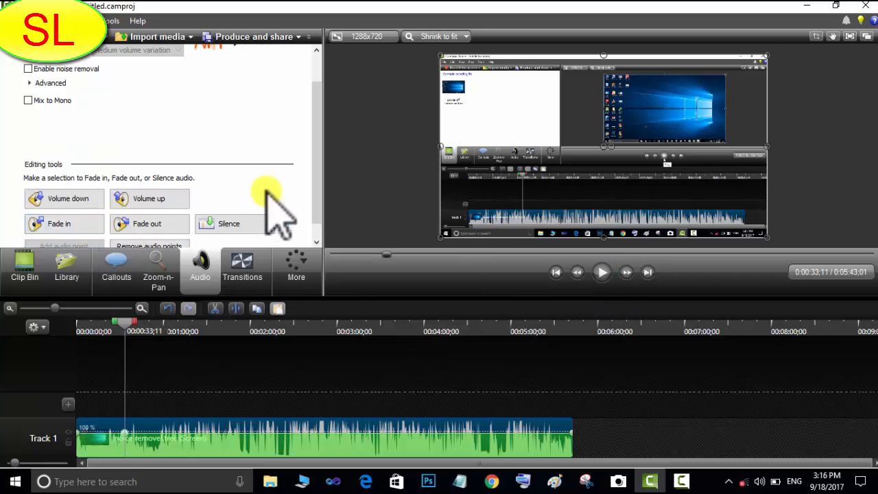
pyautogui.moveTo(314, 186); pyautogui.dragTo(324, 230)
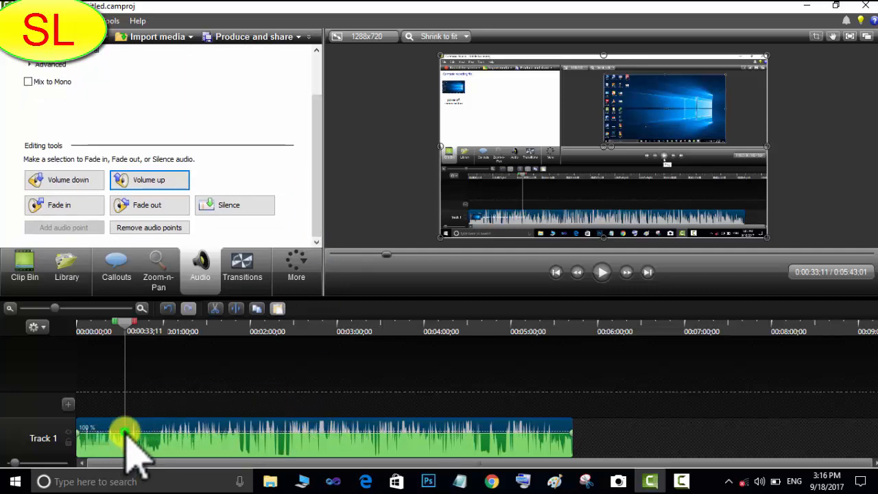
pyautogui.moveTo(124, 433); pyautogui.dragTo(125, 443)
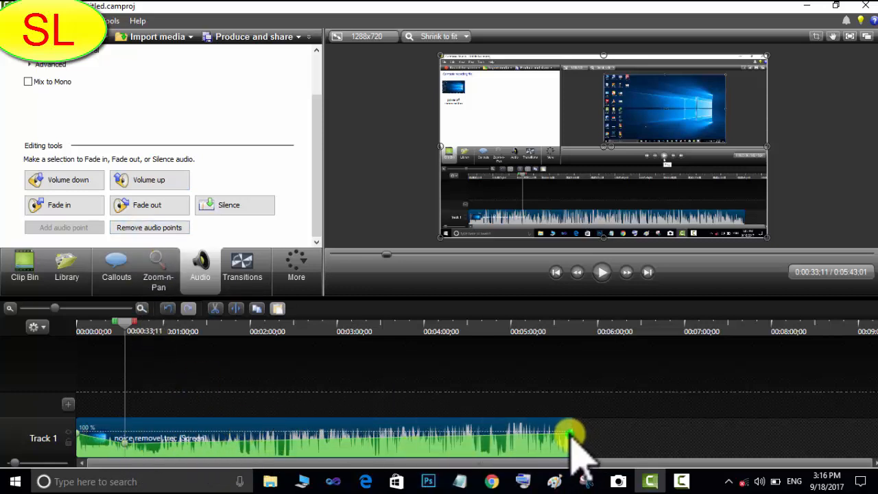
# Move the audio point at the Track 1 clip's end back to about 4:45 and play the clip from the start to about 31 seconds.
pyautogui.moveTo(571, 439); pyautogui.dragTo(489, 442)
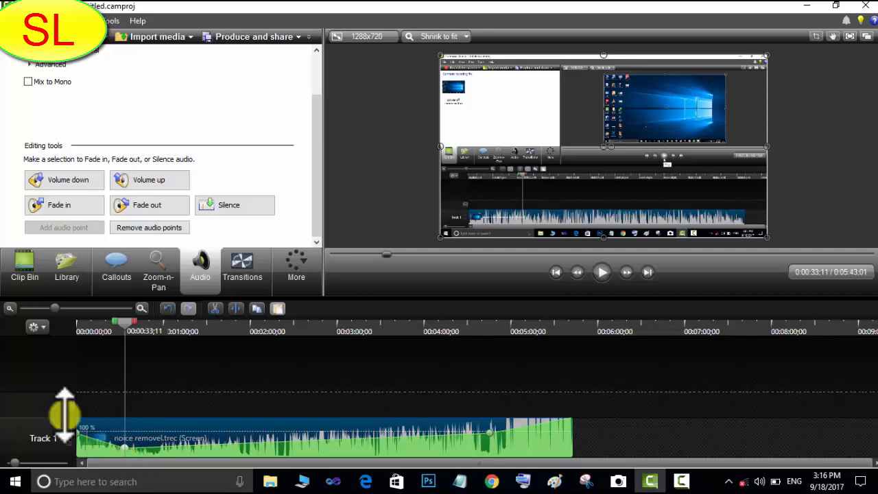
pyautogui.moveTo(128, 322); pyautogui.dragTo(78, 337)
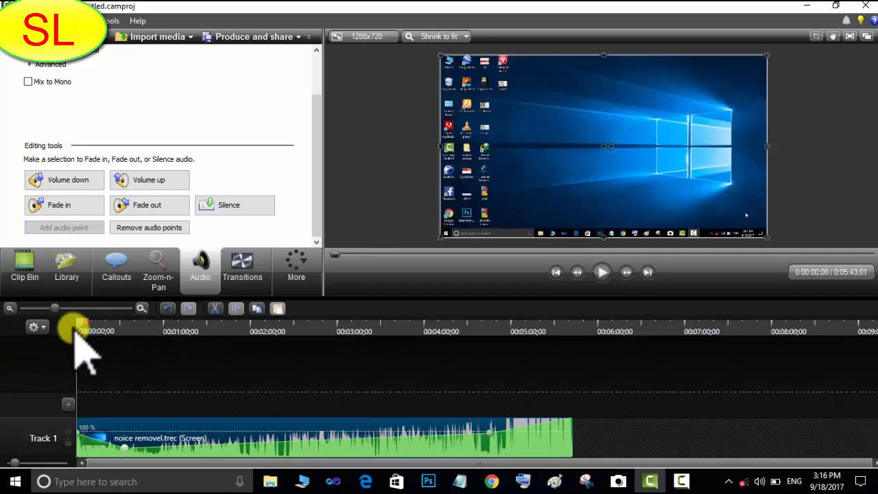
pyautogui.click(601, 273)
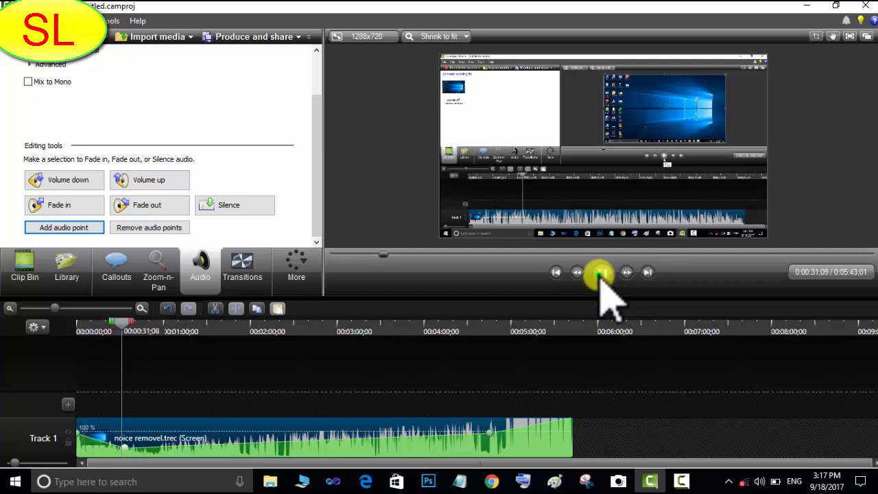
pyautogui.click(601, 274)
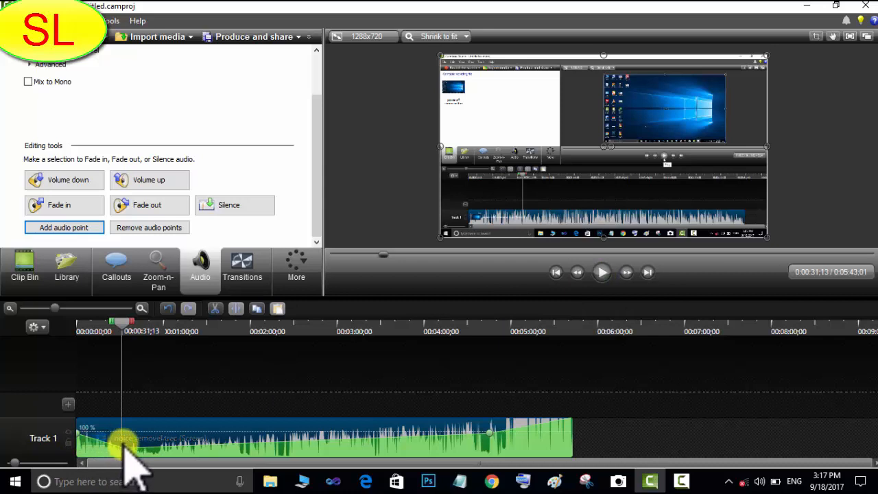
# Move the lowered audio point from about 33 seconds to about 6 seconds and play the clip from the start up to it.
pyautogui.moveTo(122, 448); pyautogui.dragTo(66, 447)
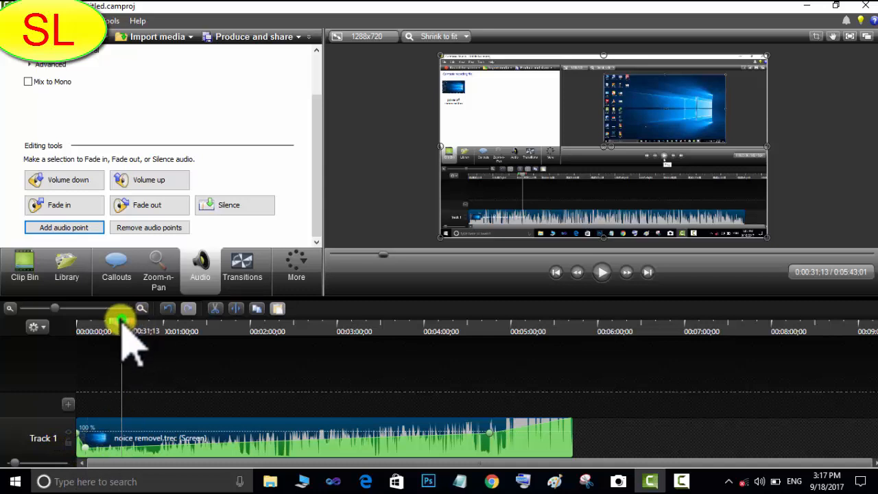
pyautogui.moveTo(124, 321); pyautogui.dragTo(76, 337)
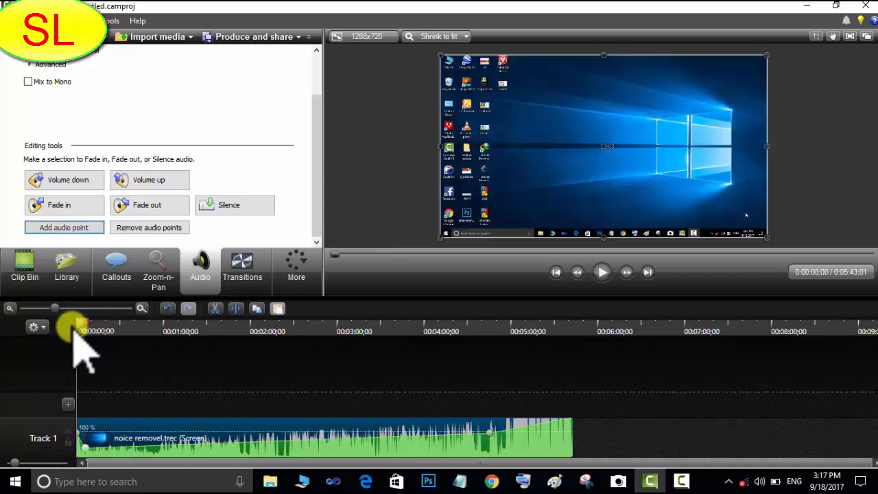
pyautogui.click(608, 273)
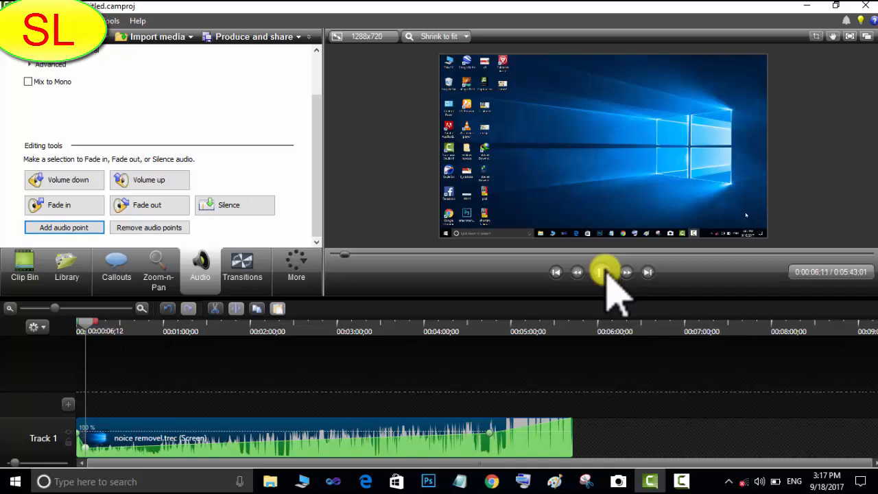
pyautogui.click(603, 273)
# Move the audio point at about 4:45 to about 21 seconds with a higher volume and resume playback from about 6 seconds.
pyautogui.click(481, 434)
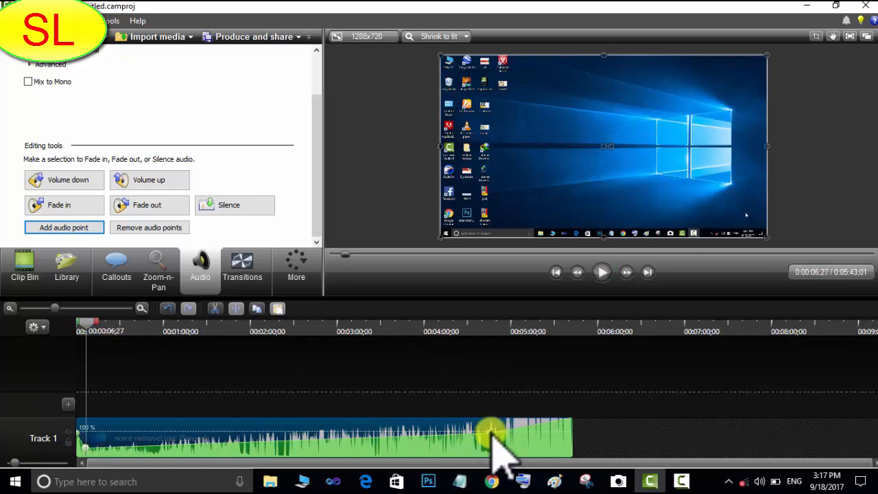
pyautogui.moveTo(492, 434)
pyautogui.mouseDown()
pyautogui.moveTo(260, 461)
pyautogui.moveTo(128, 422)
pyautogui.moveTo(103, 439)
pyautogui.moveTo(118, 422)
pyautogui.moveTo(114, 435)
pyautogui.mouseUp()
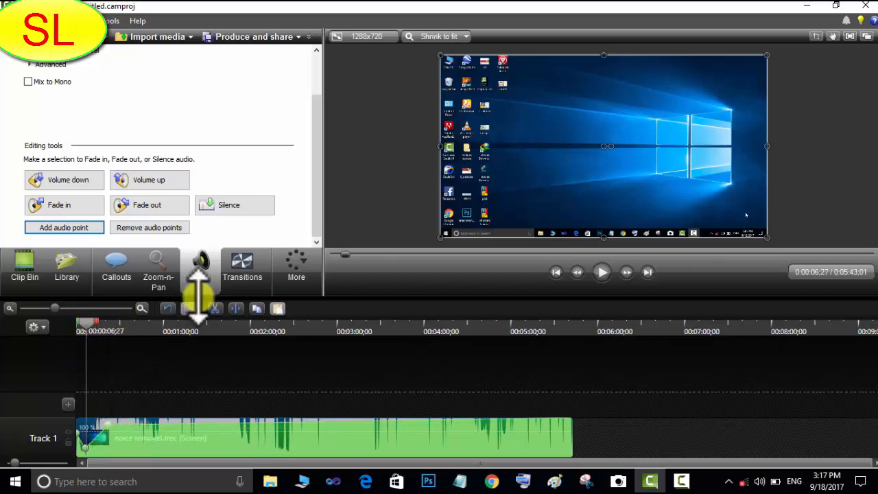
pyautogui.press('space')
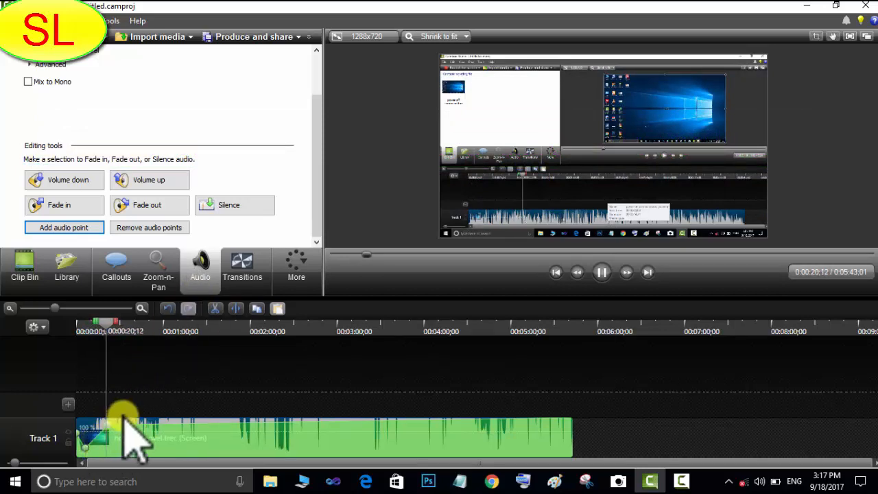
# Stop playback at 22 seconds and remove all audio points from the Track 1 clip.
pyautogui.click(153, 422)
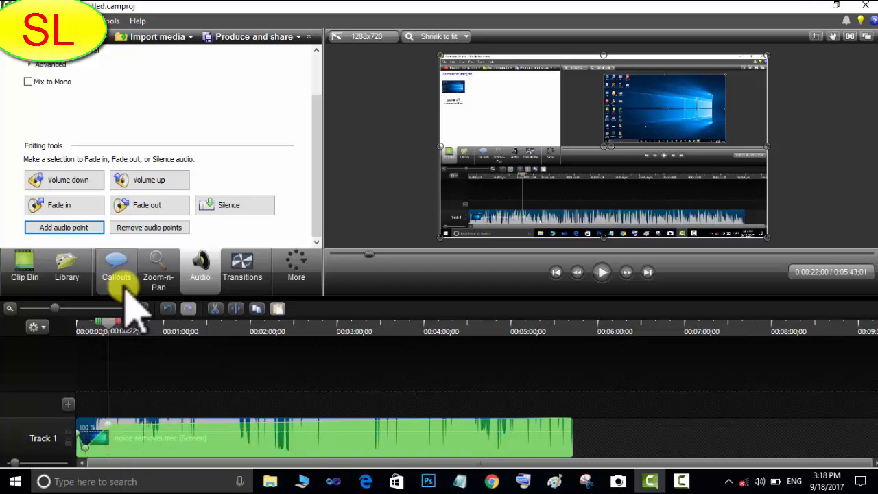
pyautogui.click(135, 227)
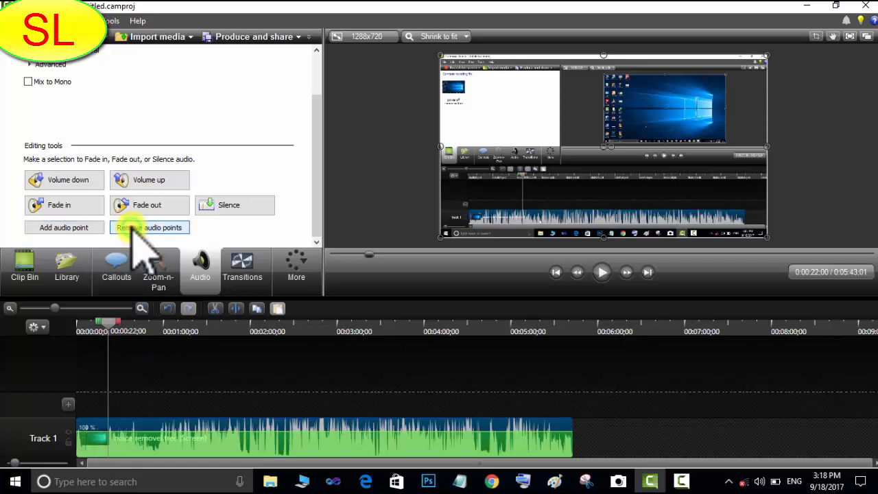